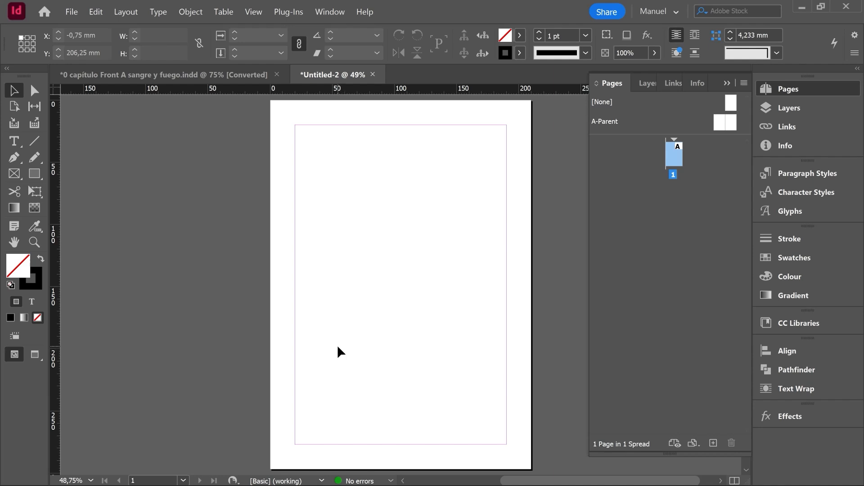
# - Create a text frame across the top of the page and fill it with placeholder text
pyautogui.press('t')
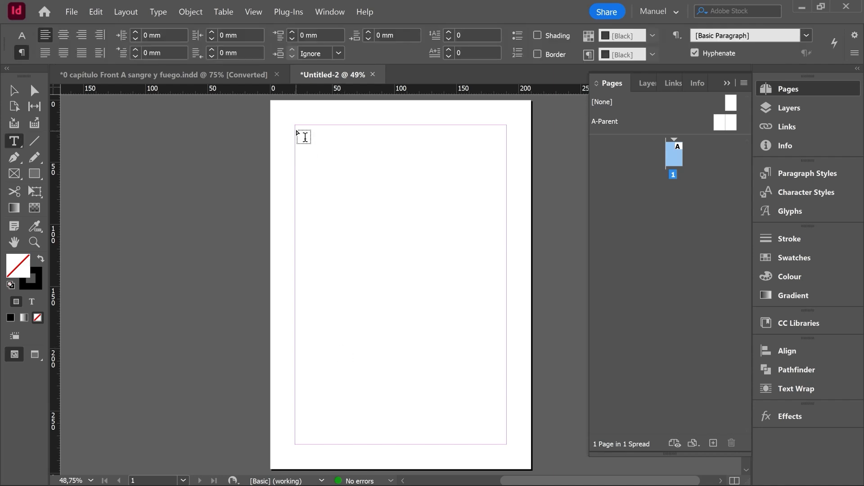
pyautogui.click(295, 129)
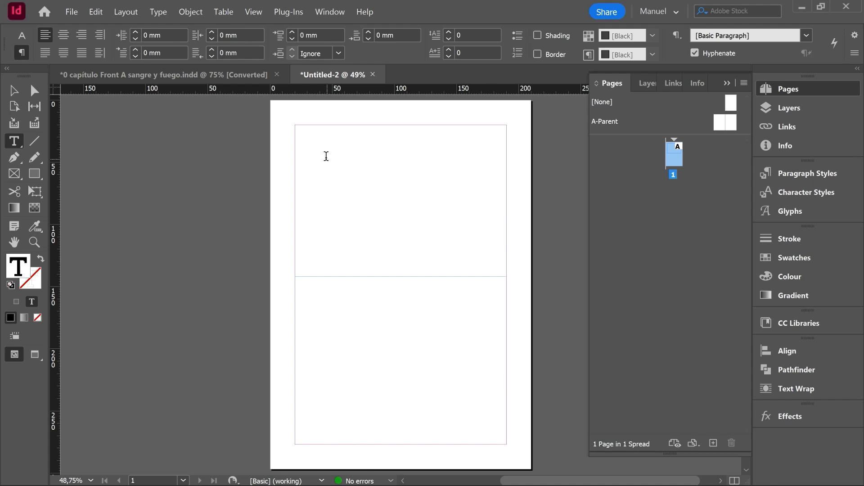
pyautogui.rightClick(301, 133)
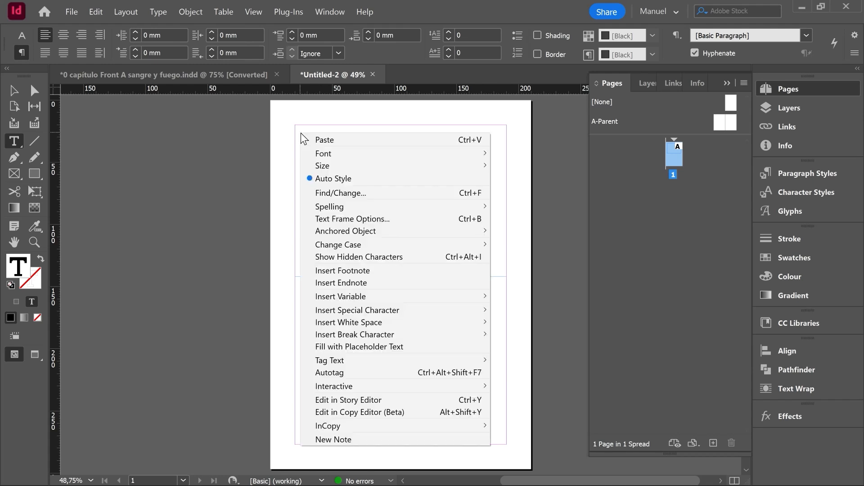
pyautogui.click(351, 349)
pyautogui.press('Escape')
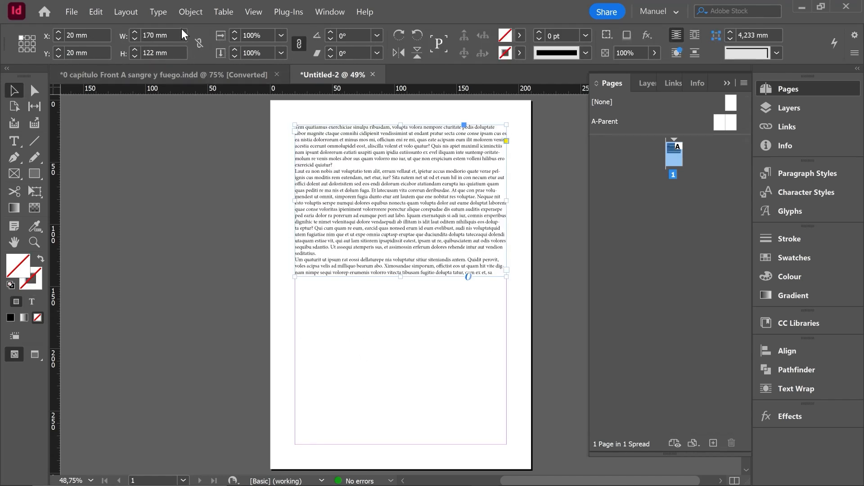
# - Open the Text Frame Options for the placeholder frame and set it to 3 columns
pyautogui.click(192, 12)
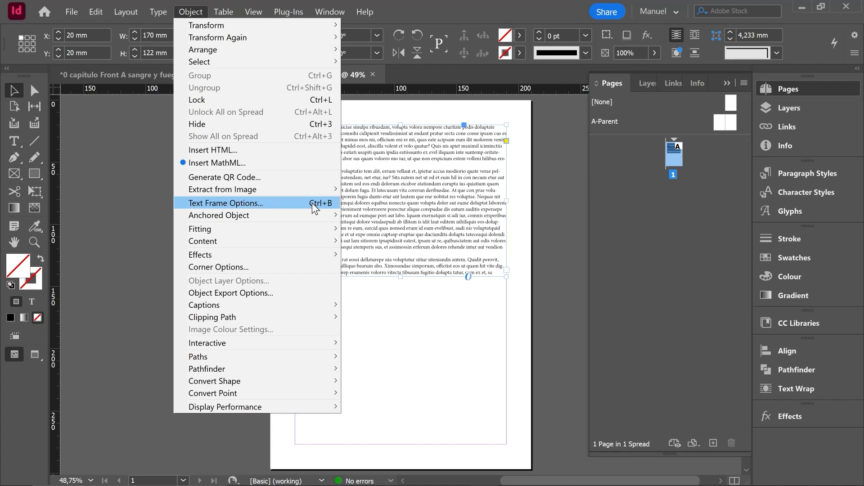
pyautogui.click(325, 203)
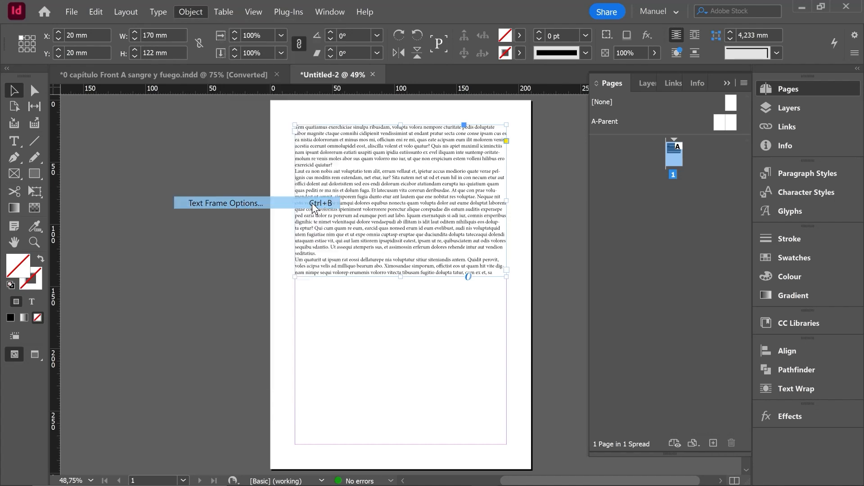
pyautogui.moveTo(646, 117); pyautogui.dragTo(623, 122)
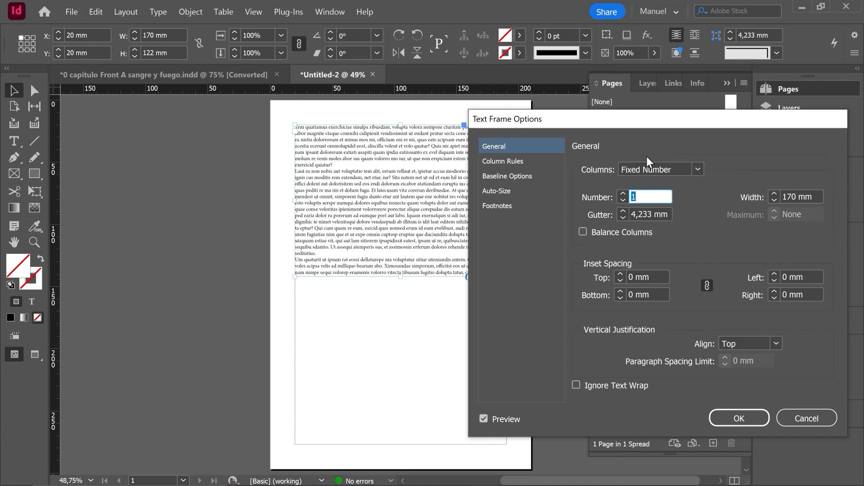
pyautogui.click(623, 194)
pyautogui.click(621, 193)
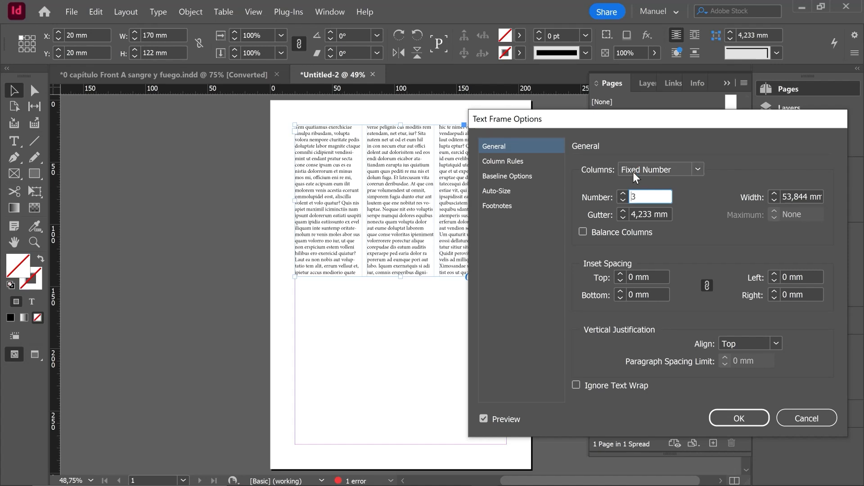
# - Keep a fixed number of columns and set the column gutter to 4 mm
pyautogui.click(697, 169)
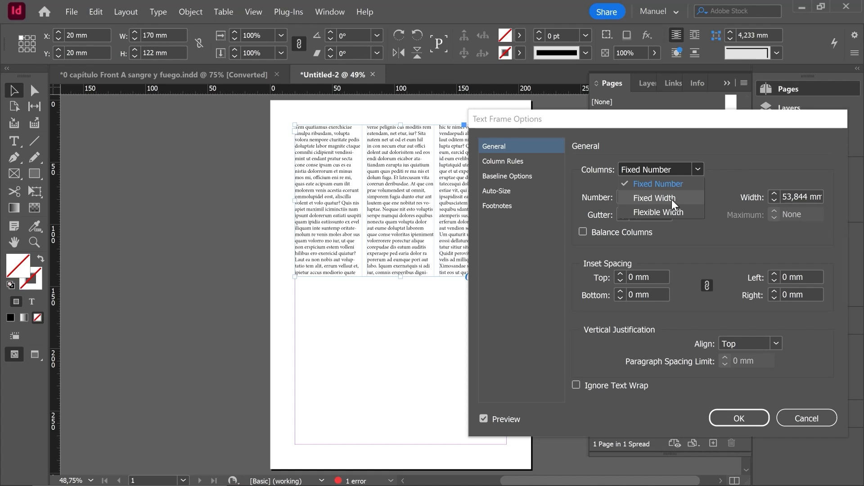
pyautogui.click(695, 170)
pyautogui.moveTo(600, 120); pyautogui.dragTo(610, 64)
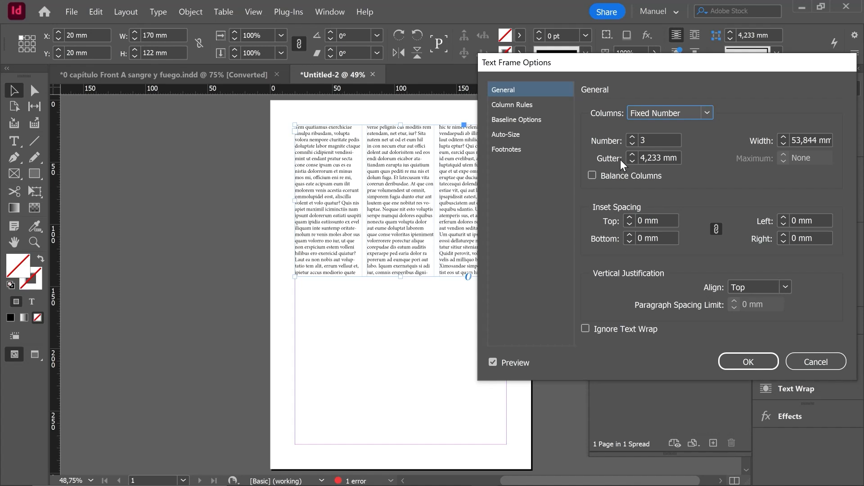
pyautogui.click(633, 155)
pyautogui.click(633, 155)
pyautogui.click(633, 155)
pyautogui.click(633, 154)
pyautogui.click(633, 154)
pyautogui.click(633, 153)
pyautogui.click(633, 154)
pyautogui.click(633, 154)
pyautogui.click(633, 154)
pyautogui.click(633, 154)
pyautogui.click(633, 154)
pyautogui.click(633, 154)
pyautogui.click(633, 154)
pyautogui.click(633, 154)
pyautogui.click(633, 154)
pyautogui.click(633, 154)
pyautogui.click(633, 154)
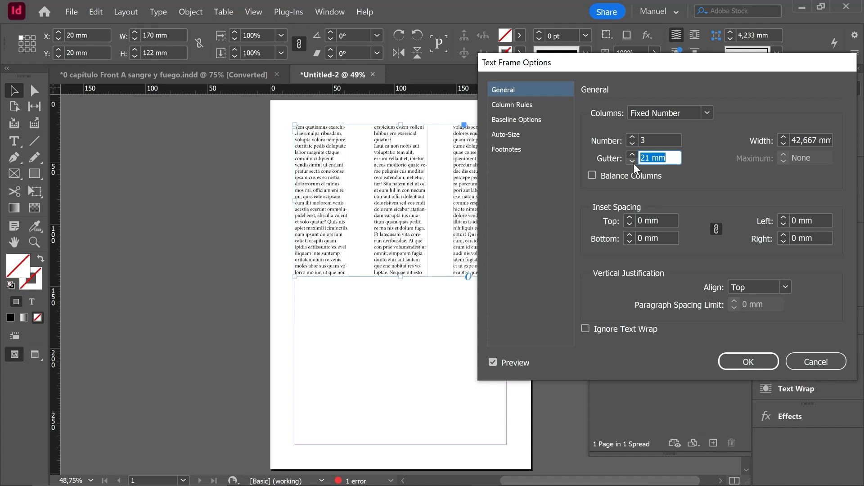
pyautogui.write('4')
pyautogui.click(661, 140)
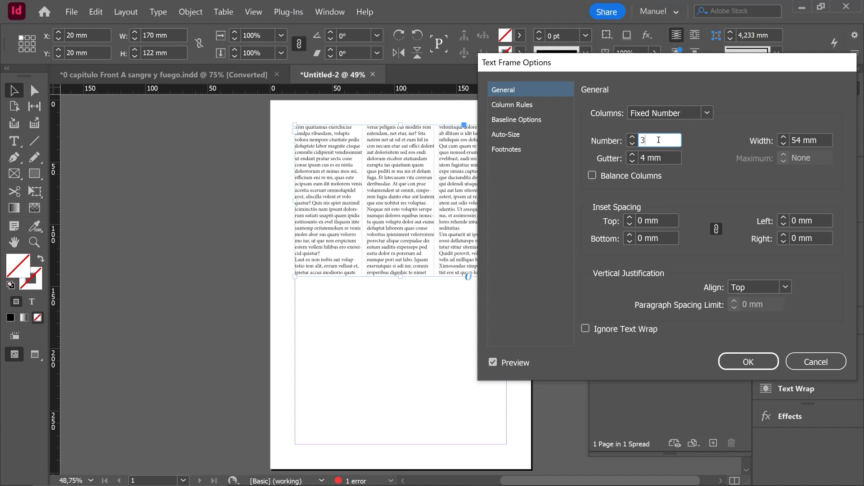
# - Turn on column rules between the frame's columns
pyautogui.click(505, 104)
pyautogui.click(596, 113)
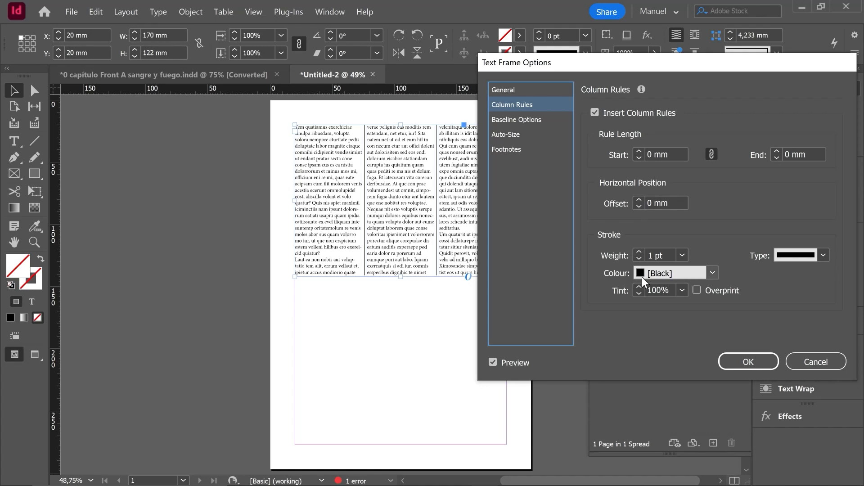
pyautogui.click(503, 90)
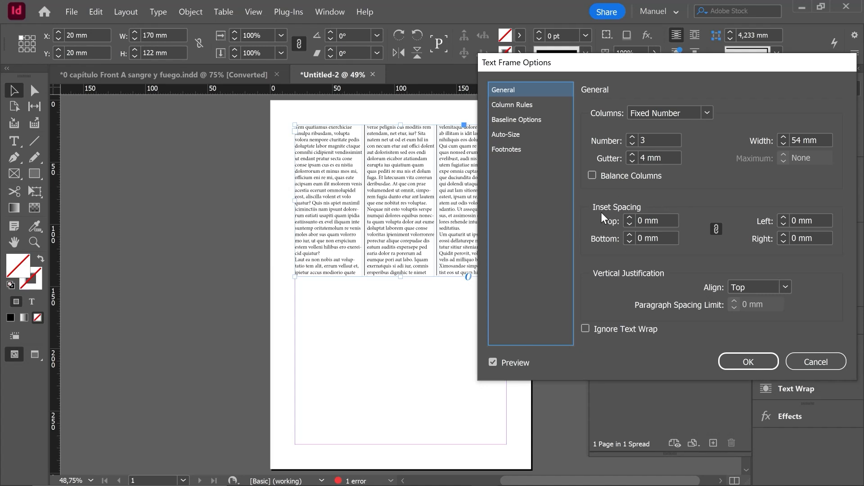
# - Adjust the frame's inset spacing up and back down, then confirm the text frame options
pyautogui.click(630, 219)
pyautogui.click(630, 219)
pyautogui.click(629, 219)
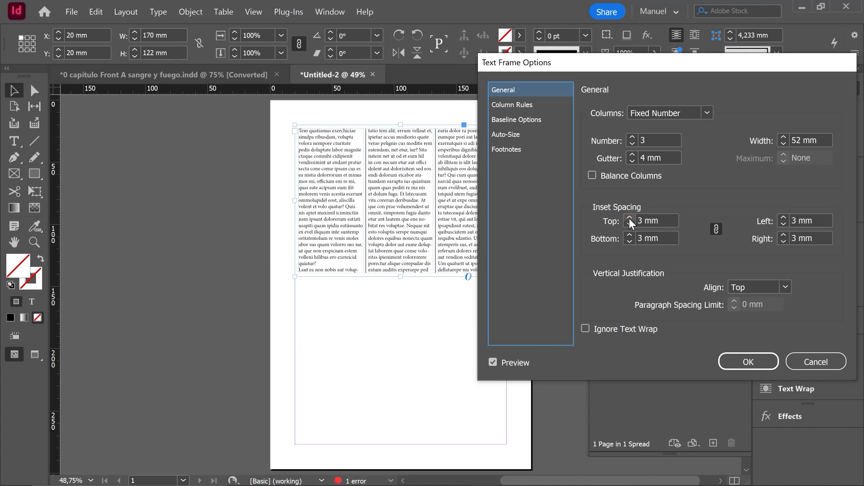
pyautogui.click(629, 219)
pyautogui.click(630, 219)
pyautogui.click(629, 219)
pyautogui.click(629, 219)
pyautogui.click(629, 219)
pyautogui.click(629, 219)
pyautogui.click(629, 219)
pyautogui.click(630, 219)
pyautogui.click(630, 218)
pyautogui.click(630, 219)
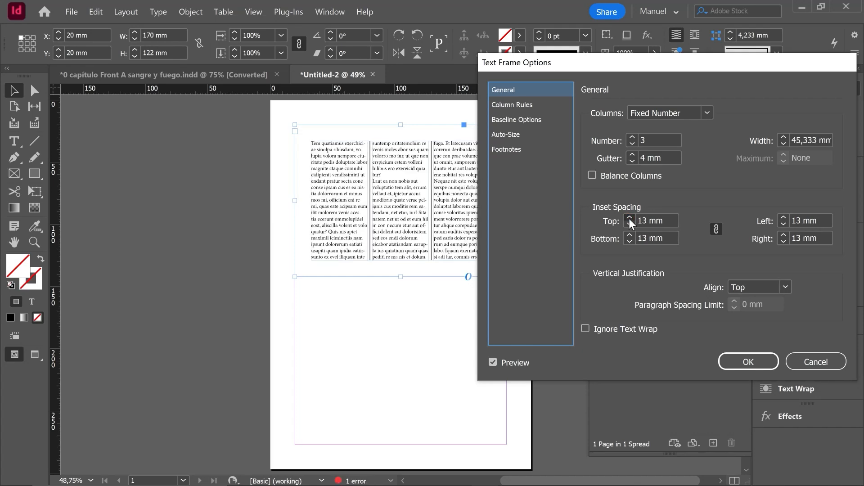
pyautogui.click(630, 219)
pyautogui.click(630, 224)
pyautogui.click(629, 225)
pyautogui.click(629, 225)
pyautogui.click(629, 225)
pyautogui.click(629, 225)
pyautogui.click(629, 225)
pyautogui.click(630, 225)
pyautogui.click(629, 225)
pyautogui.click(629, 225)
pyautogui.click(629, 225)
pyautogui.click(630, 225)
pyautogui.click(629, 225)
pyautogui.click(629, 225)
pyautogui.click(748, 362)
# - Draw a text frame in the lower half of the page and type INDESIGN
pyautogui.press('t')
pyautogui.moveTo(314, 308); pyautogui.dragTo(483, 423)
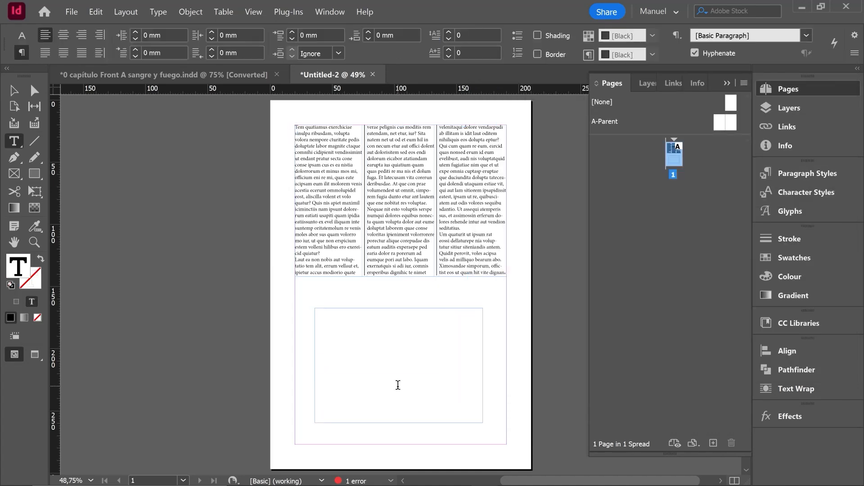
pyautogui.write('INDESIGN')
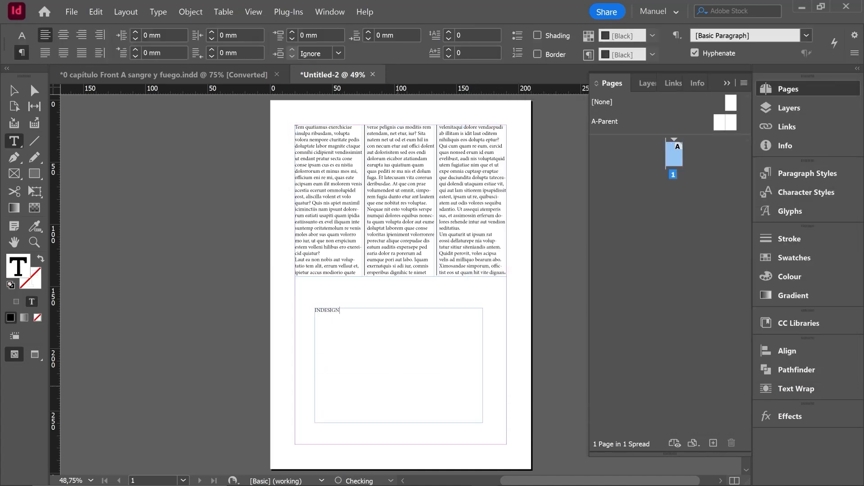
# - Set the INDESIGN word to 60 pt
pyautogui.doubleClick(329, 310)
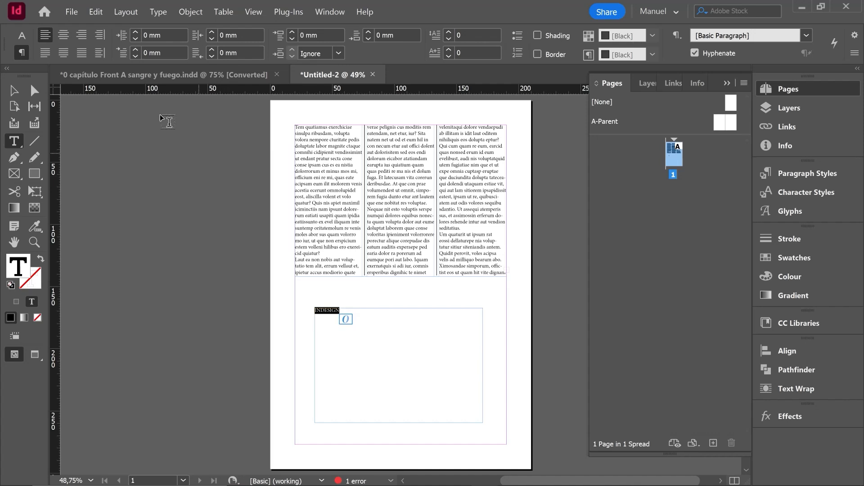
pyautogui.click(22, 35)
pyautogui.click(169, 33)
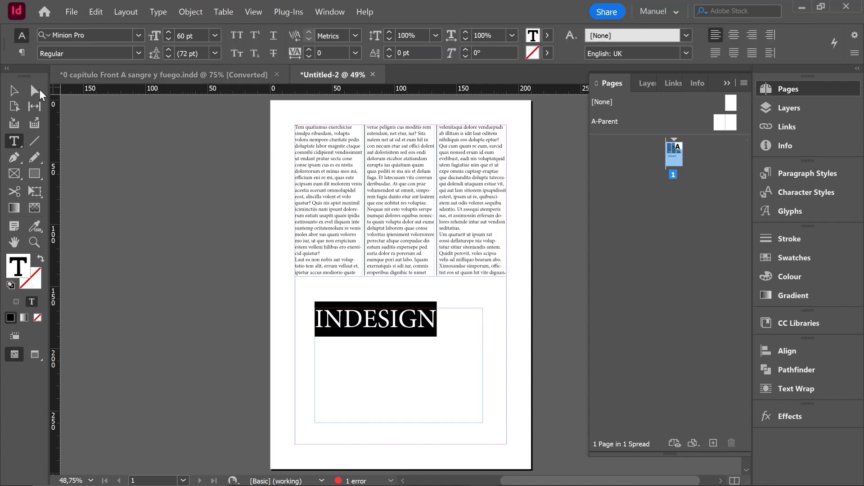
pyautogui.click(15, 92)
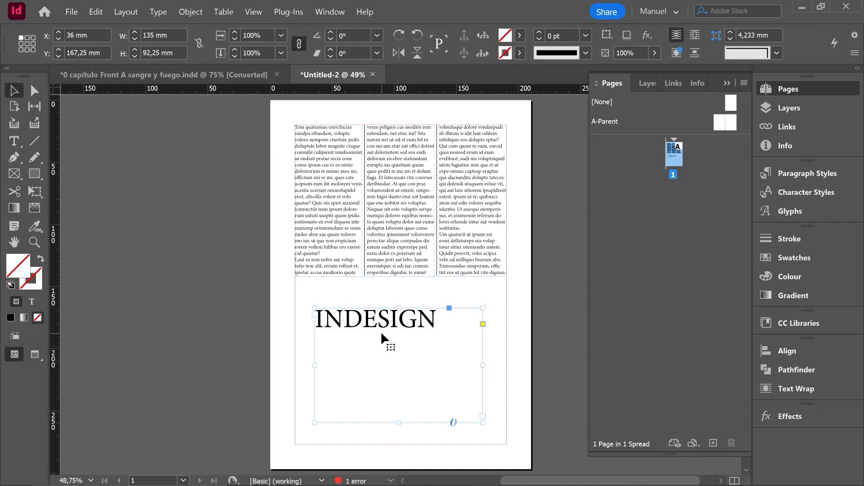
# - Set the INDESIGN frame's vertical justification to Centre
pyautogui.hotkey('ctrl', 'b')
pyautogui.moveTo(607, 72); pyautogui.dragTo(643, 92)
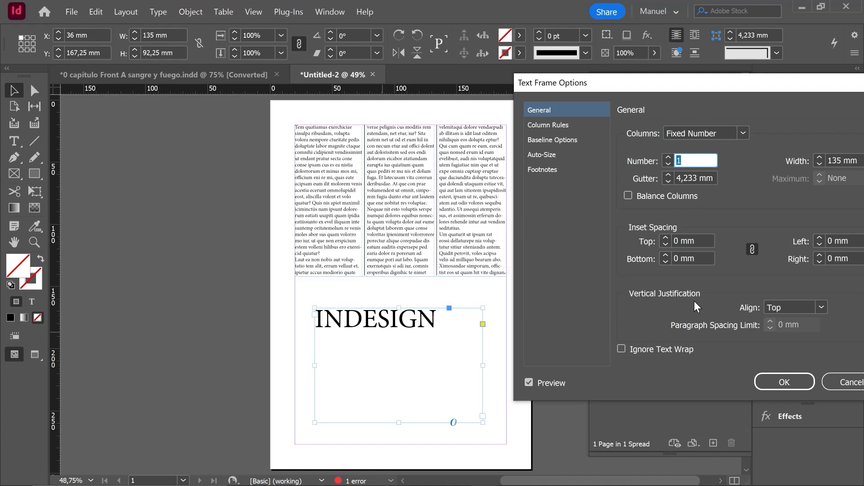
pyautogui.click(821, 307)
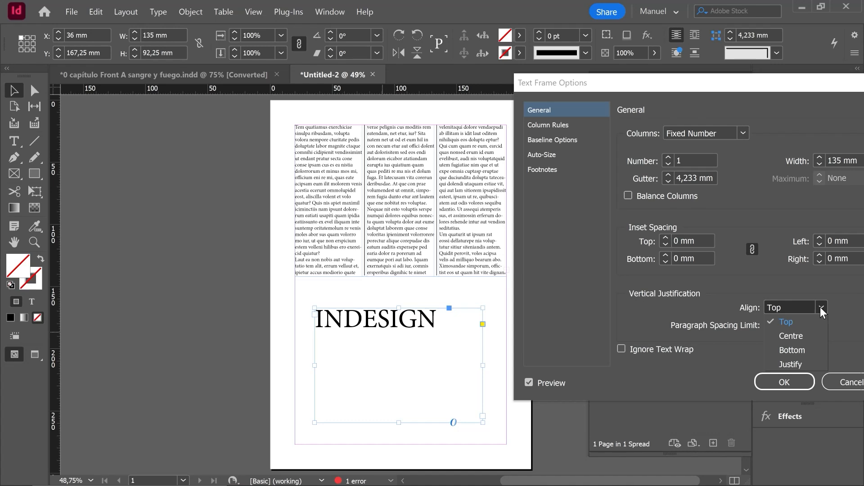
pyautogui.click(793, 338)
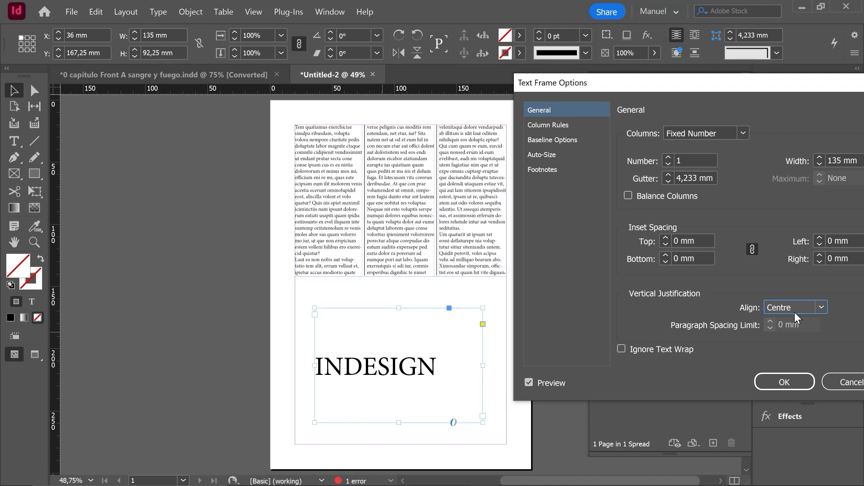
pyautogui.click(777, 381)
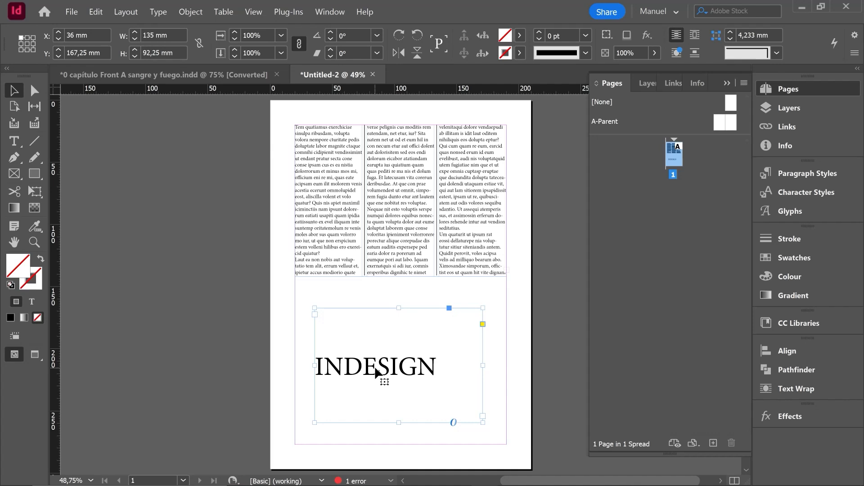
# - Center-align the INDESIGN paragraph horizontally
pyautogui.doubleClick(376, 372)
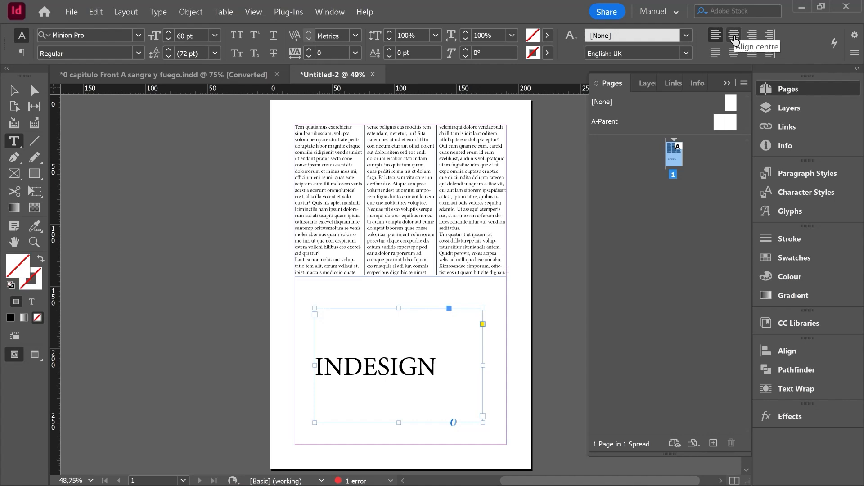
pyautogui.click(735, 36)
pyautogui.press('Escape')
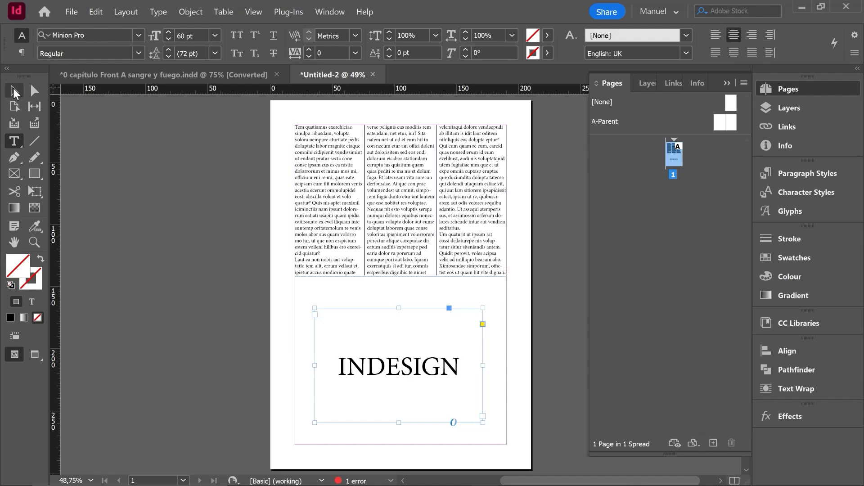
# - Shrink the INDESIGN frame to about 127 × 50 mm and move it up below the columns
pyautogui.moveTo(399, 309); pyautogui.dragTo(399, 345)
pyautogui.moveTo(398, 423); pyautogui.dragTo(390, 408)
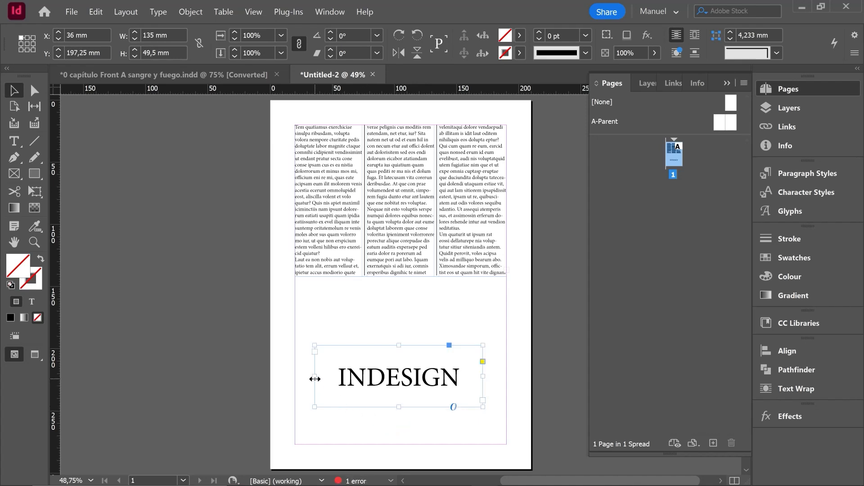
pyautogui.moveTo(314, 377); pyautogui.dragTo(325, 377)
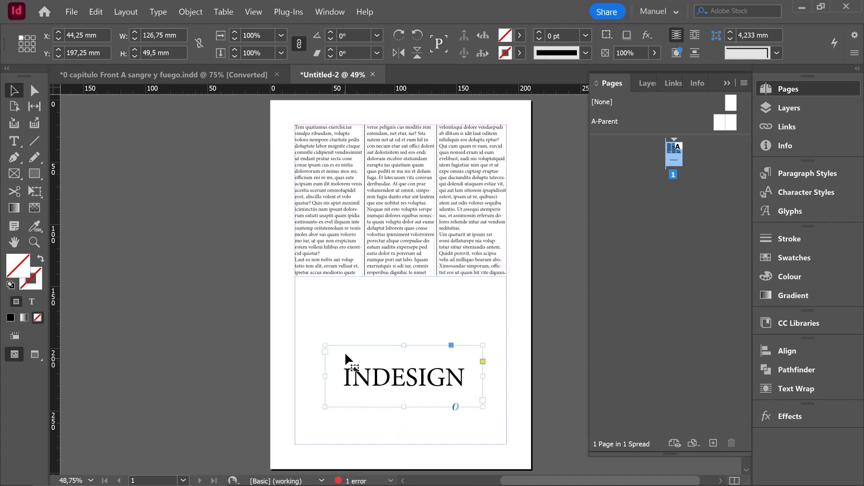
pyautogui.moveTo(403, 402); pyautogui.dragTo(411, 334)
# - Create a text frame at the bottom of the page and fill it with placeholder text
pyautogui.press('t')
pyautogui.moveTo(306, 378); pyautogui.dragTo(295, 377)
pyautogui.rightClick(295, 377)
pyautogui.click(346, 279)
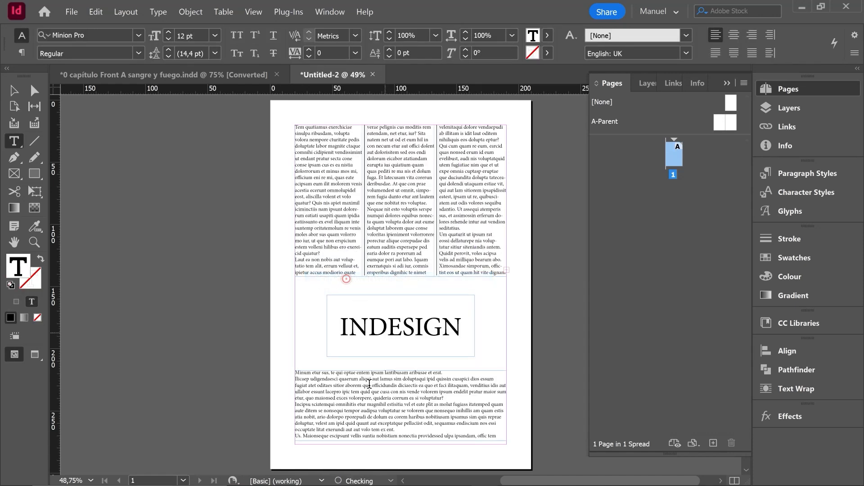
# - Set the bottom frame's Auto-Sizing to Height Only
pyautogui.hotkey('ctrl', 'b')
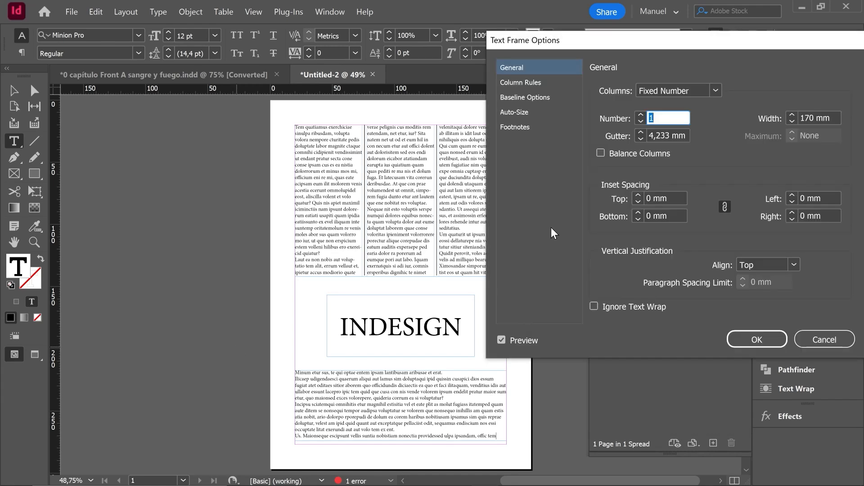
pyautogui.click(514, 111)
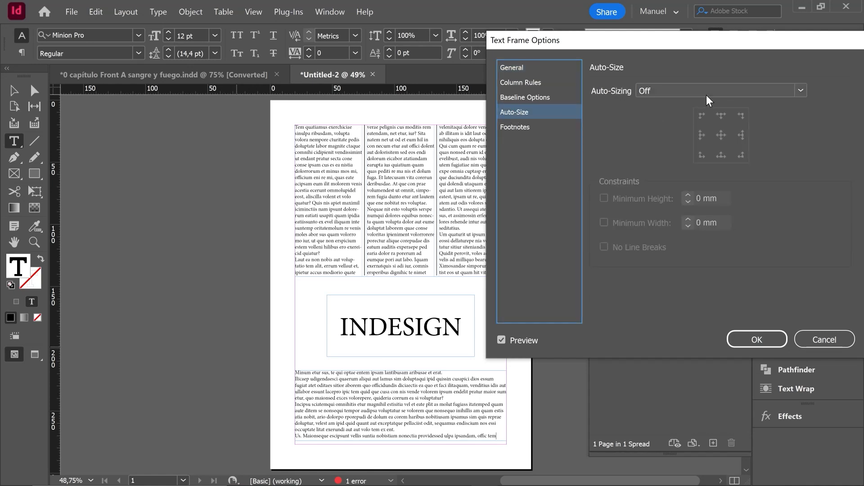
pyautogui.click(801, 91)
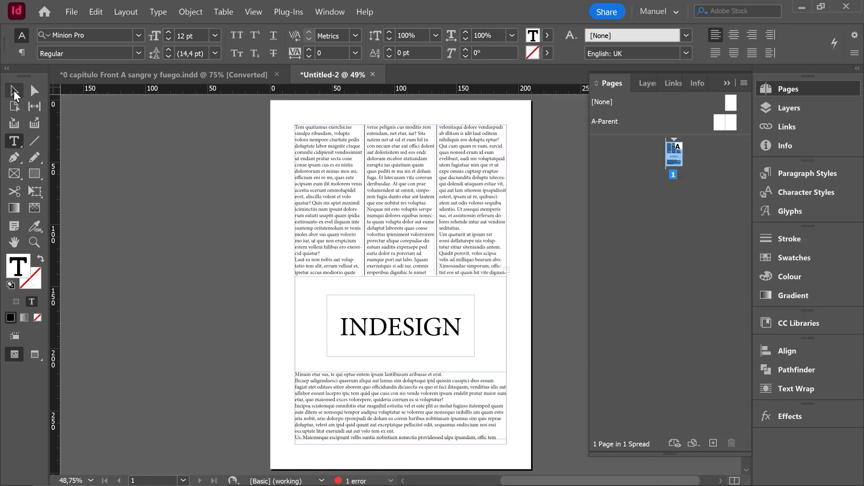
# - Move the auto-sizing frame onto the pasteboard and narrow it to about 108 mm wide
pyautogui.click(14, 92)
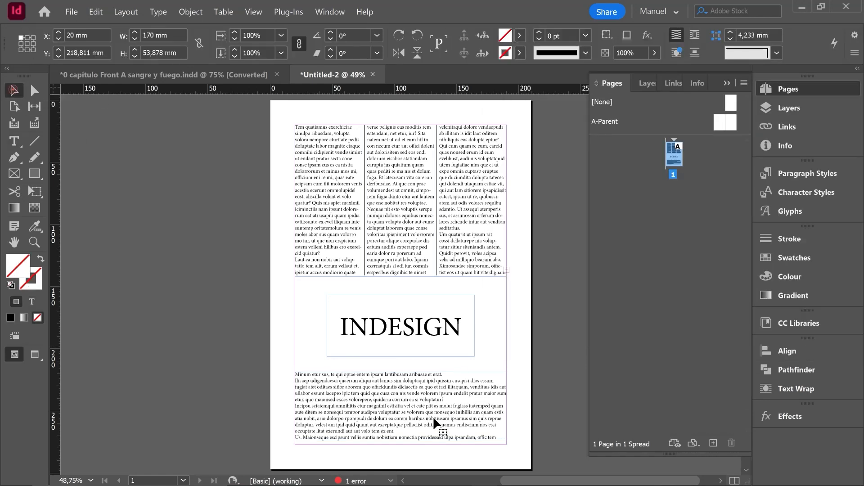
pyautogui.click(148, 230)
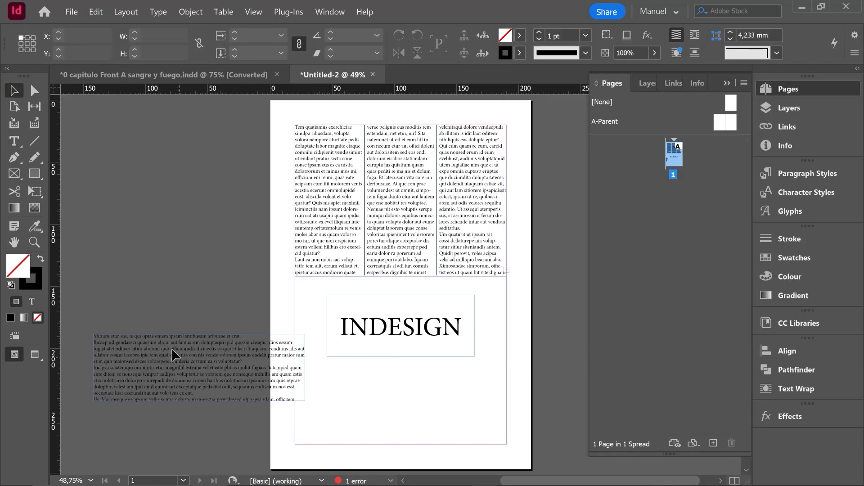
pyautogui.moveTo(174, 350); pyautogui.dragTo(152, 225)
pyautogui.moveTo(284, 245); pyautogui.dragTo(207, 245)
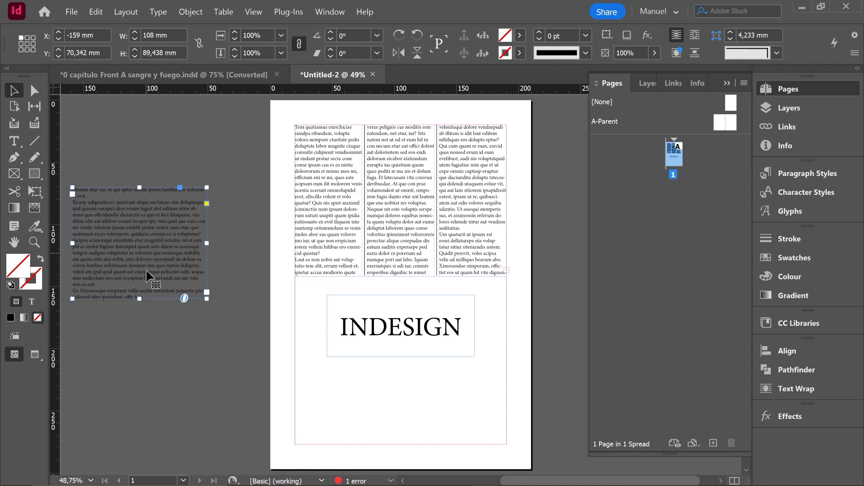
# - Narrow the pasteboard text frame to about 84 mm wide
pyautogui.moveTo(208, 244); pyautogui.dragTo(176, 243)
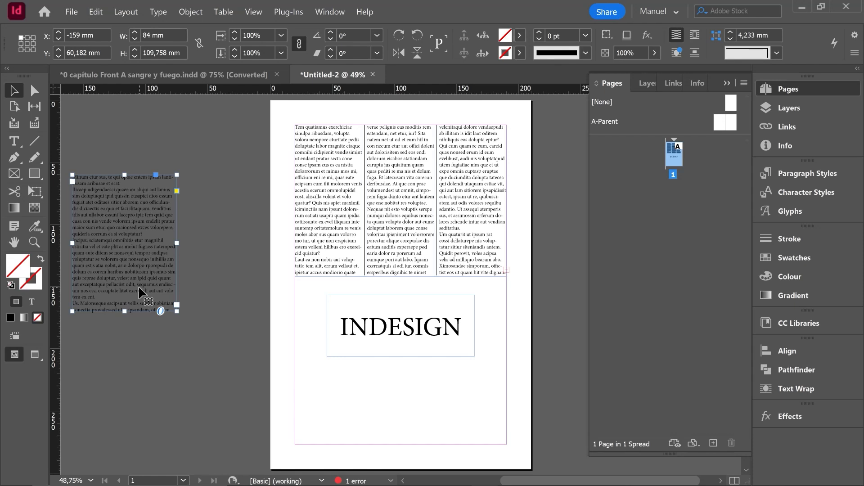
# - Draw a new text frame below the INDESIGN frame, fill it with placeholder text and append ADFDF
pyautogui.click(14, 142)
pyautogui.moveTo(333, 370)
pyautogui.mouseDown()
pyautogui.moveTo(369, 376)
pyautogui.moveTo(465, 436)
pyautogui.mouseUp()
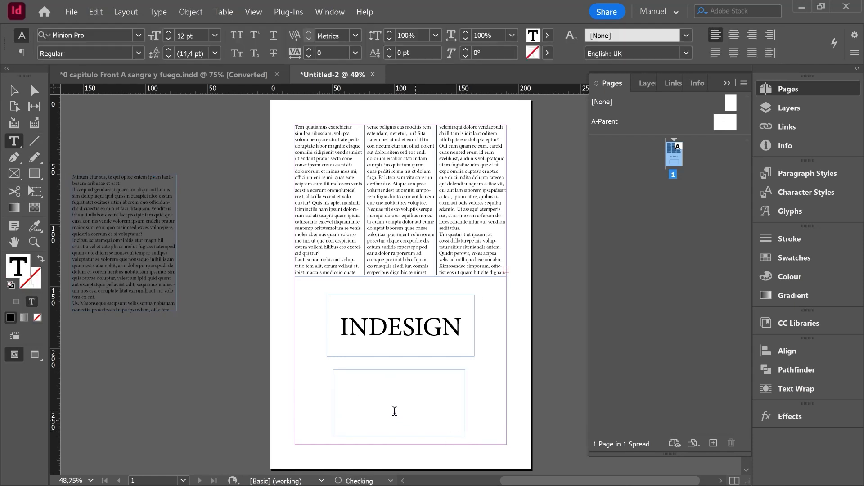
pyautogui.rightClick(351, 379)
pyautogui.click(399, 279)
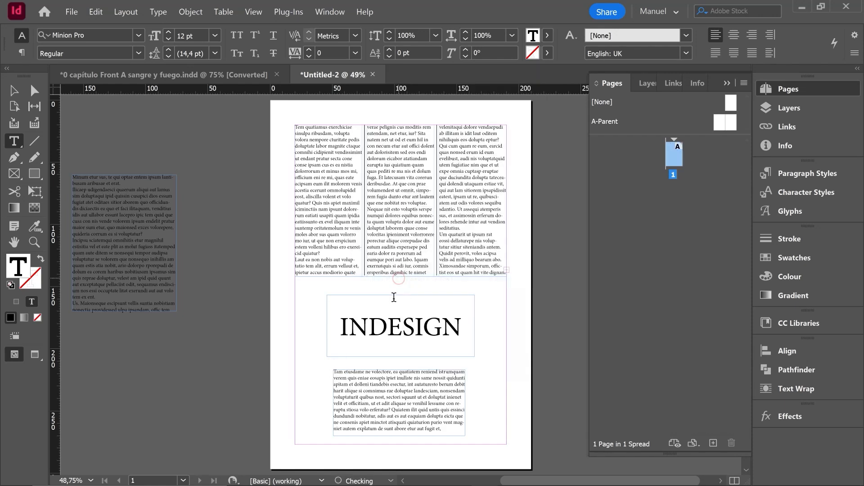
pyautogui.write('ADFDF')
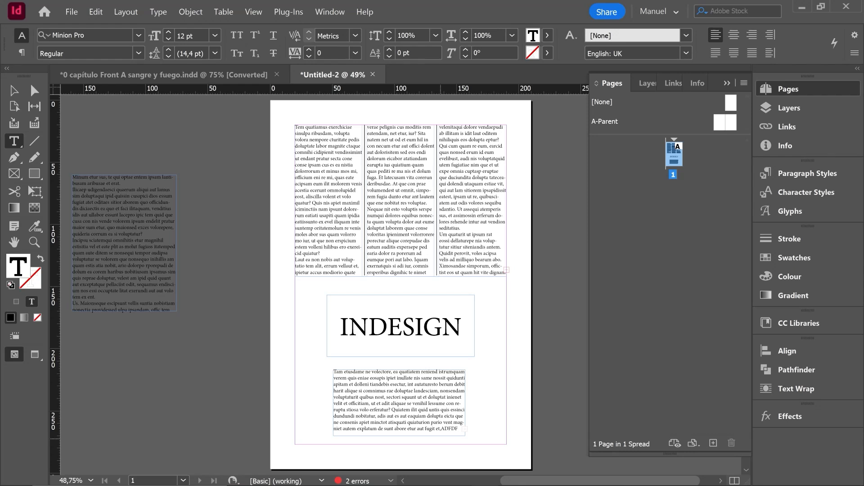
pyautogui.press('Escape')
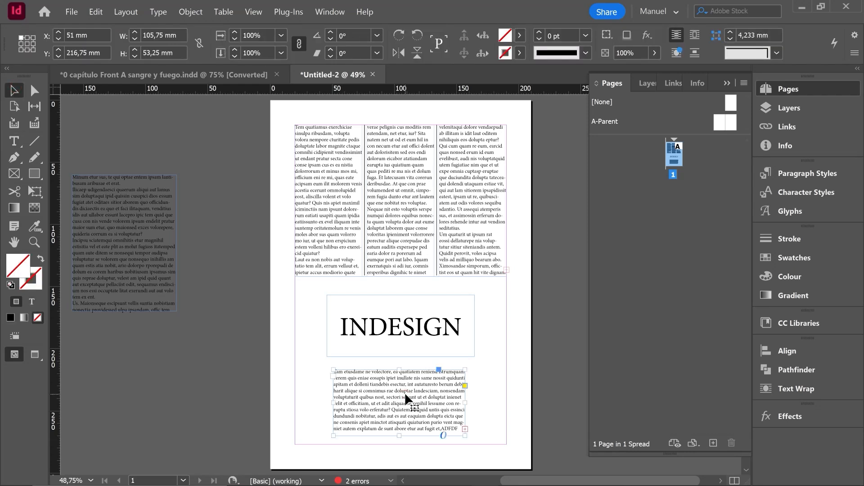
# - Set the new frame's Auto-Sizing to Height Only in Text Frame Options
pyautogui.hotkey('ctrl', 'b')
pyautogui.click(520, 111)
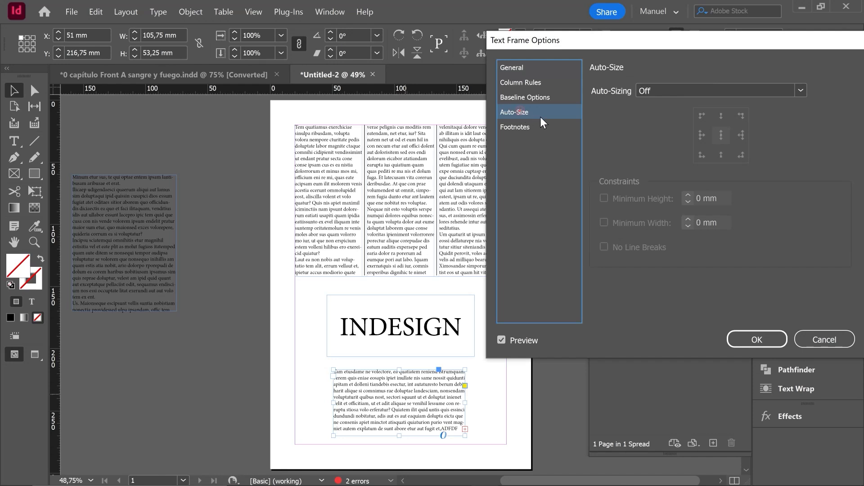
pyautogui.click(695, 92)
pyautogui.click(670, 118)
pyautogui.click(753, 339)
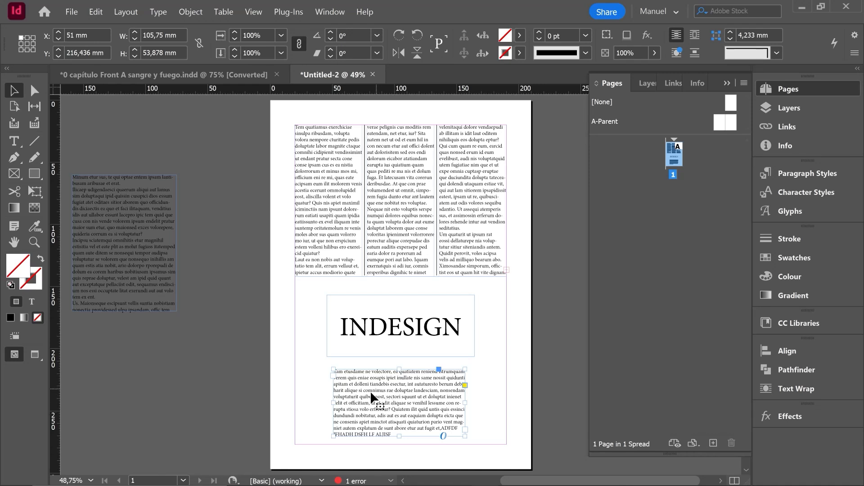
# - Add several lines of filler text at the end of the new frame's story
pyautogui.doubleClick(395, 431)
pyautogui.write('DSF')
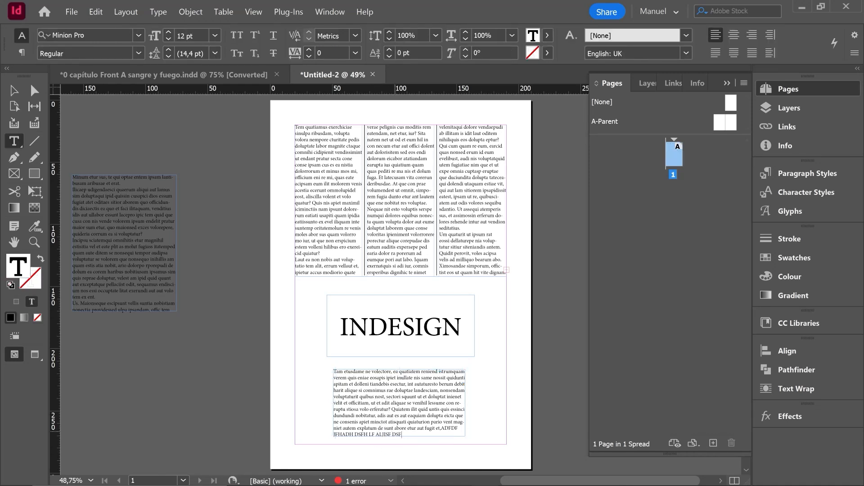
pyautogui.write('SDFKNSDLLI LIJHDF LISHF LISJDHFLI FLISHDF LISDHF LSDIHF LISDHF LSDUIHF')
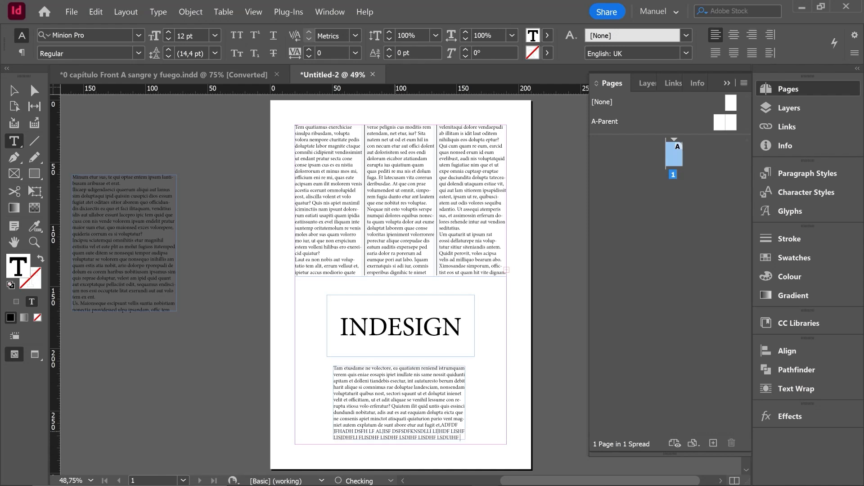
pyautogui.write(' LISDHF LISDUHF LSIDHF LSDIHF LSDHF LSDIHF LIS-DHF LSDFH LISDHFLSDF HILSDHF ISDLFH')
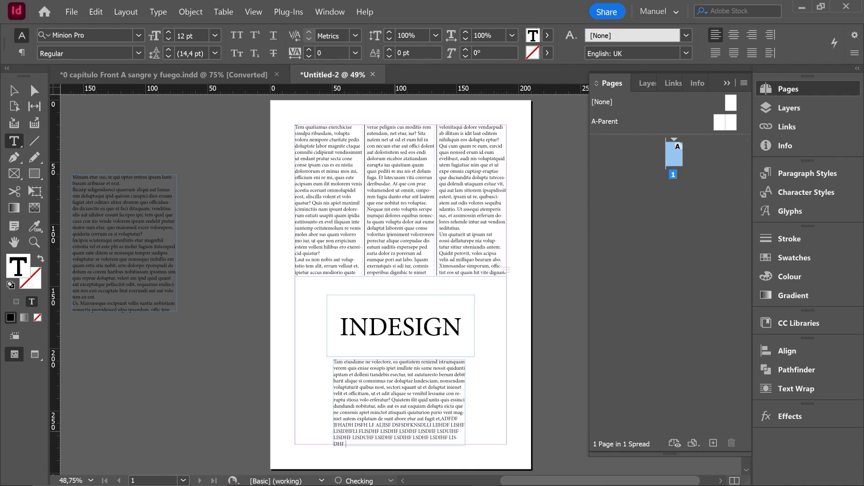
pyautogui.write(' ISDLHFLIS-DHF')
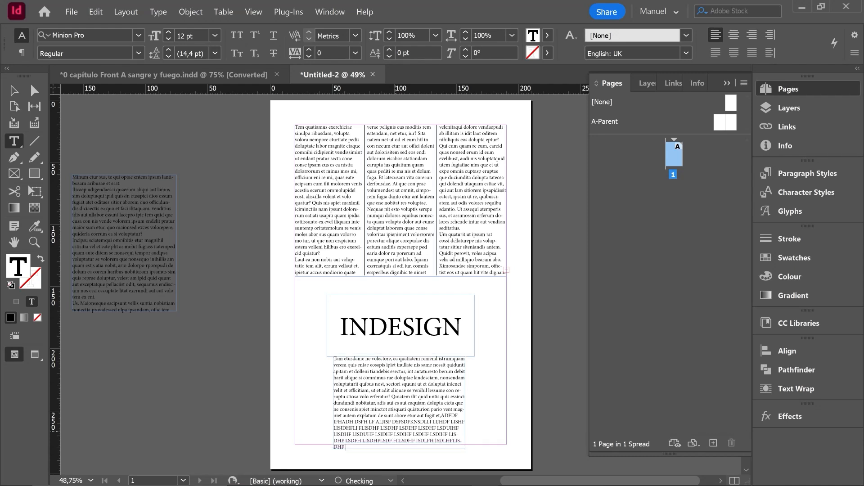
pyautogui.write(' LSDHF LISDUFH LISDHF LSIDUFHLSDI HFLSDH-FLSIDHF LSDHF LSDFH LSDIFHLSDIFHLISDUE')
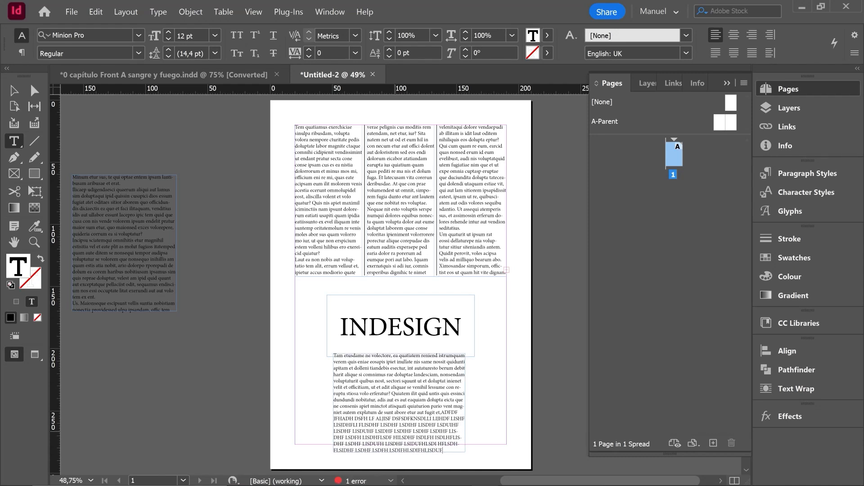
# - Reopen the frame's Text Frame Options to review the Auto-Sizing choices and close it
pyautogui.hotkey('ctrl', 'b')
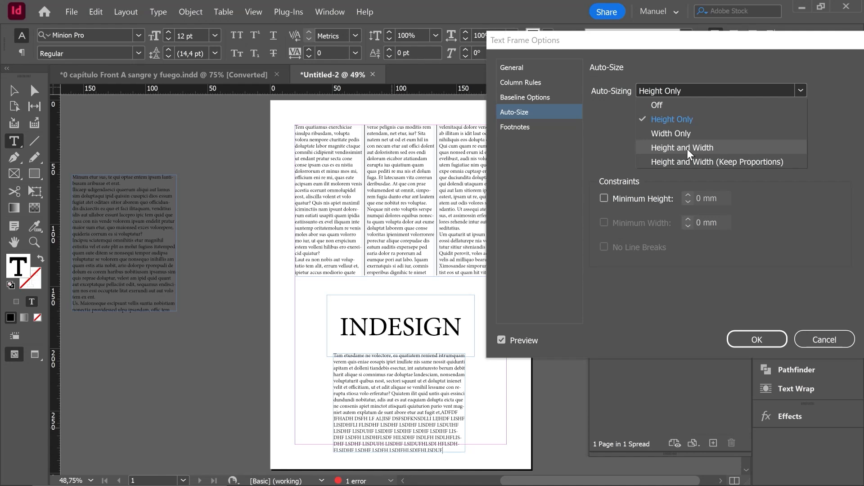
pyautogui.click(743, 336)
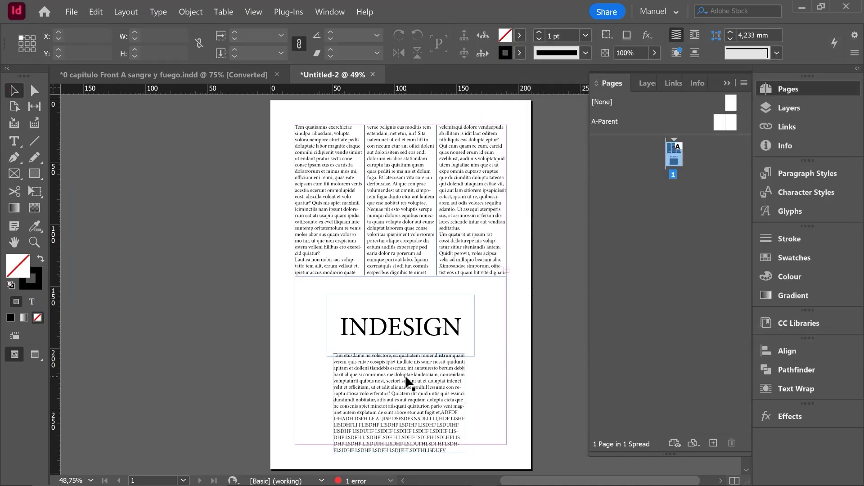